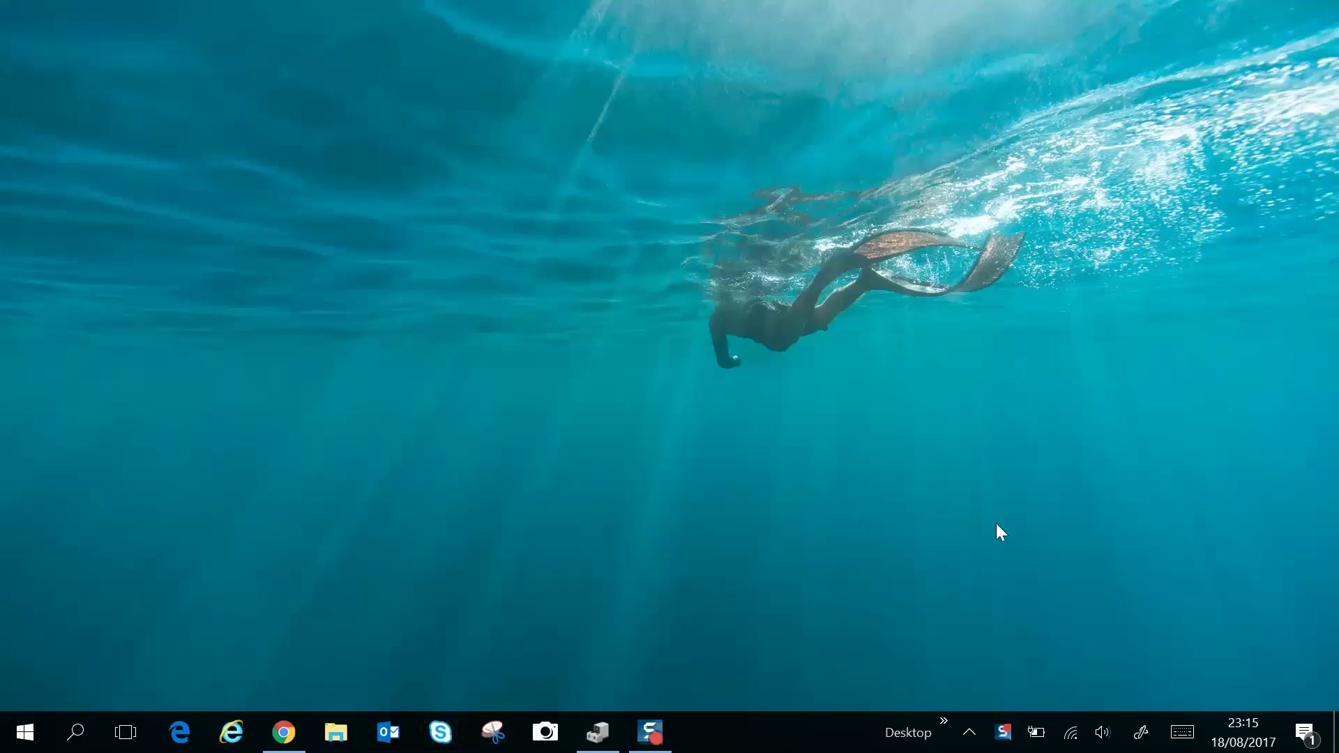
# - Check the speaker volume by muting and unmuting the speakers, then dismiss the control
pyautogui.click(1105, 732)
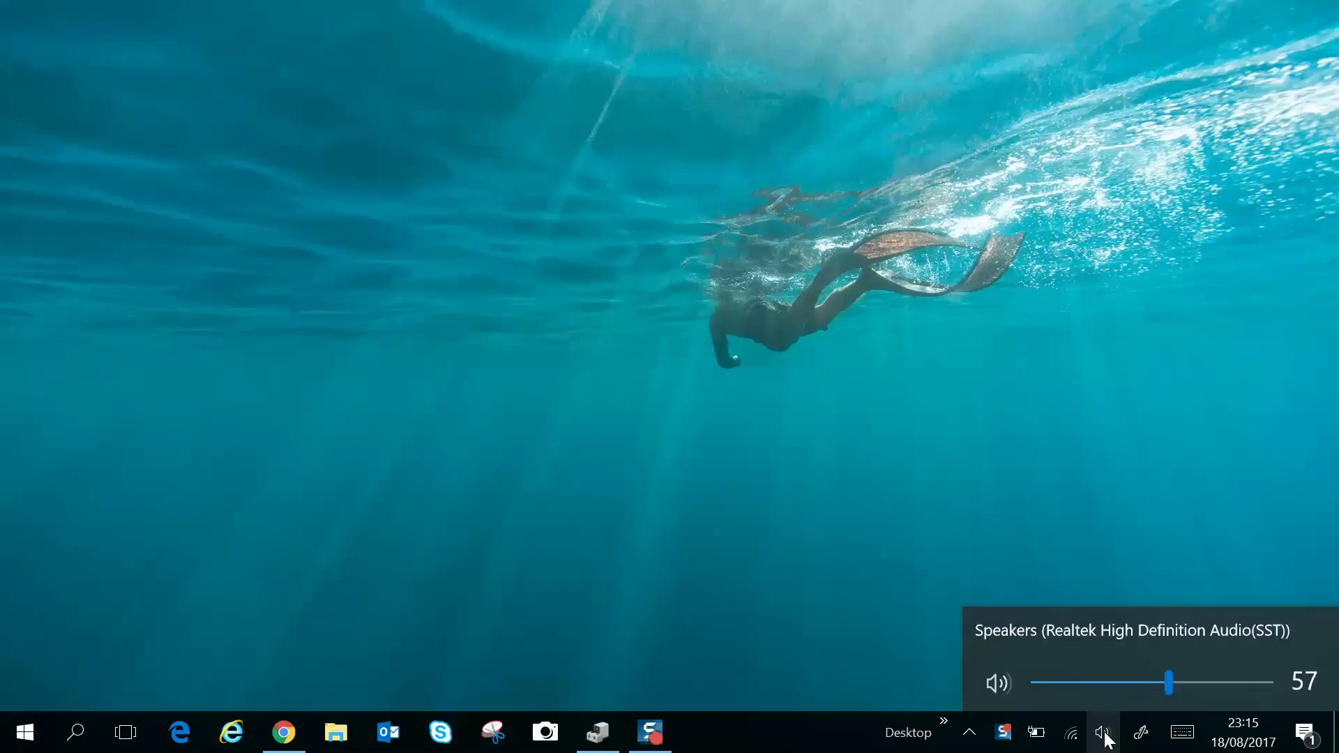
pyautogui.click(1004, 685)
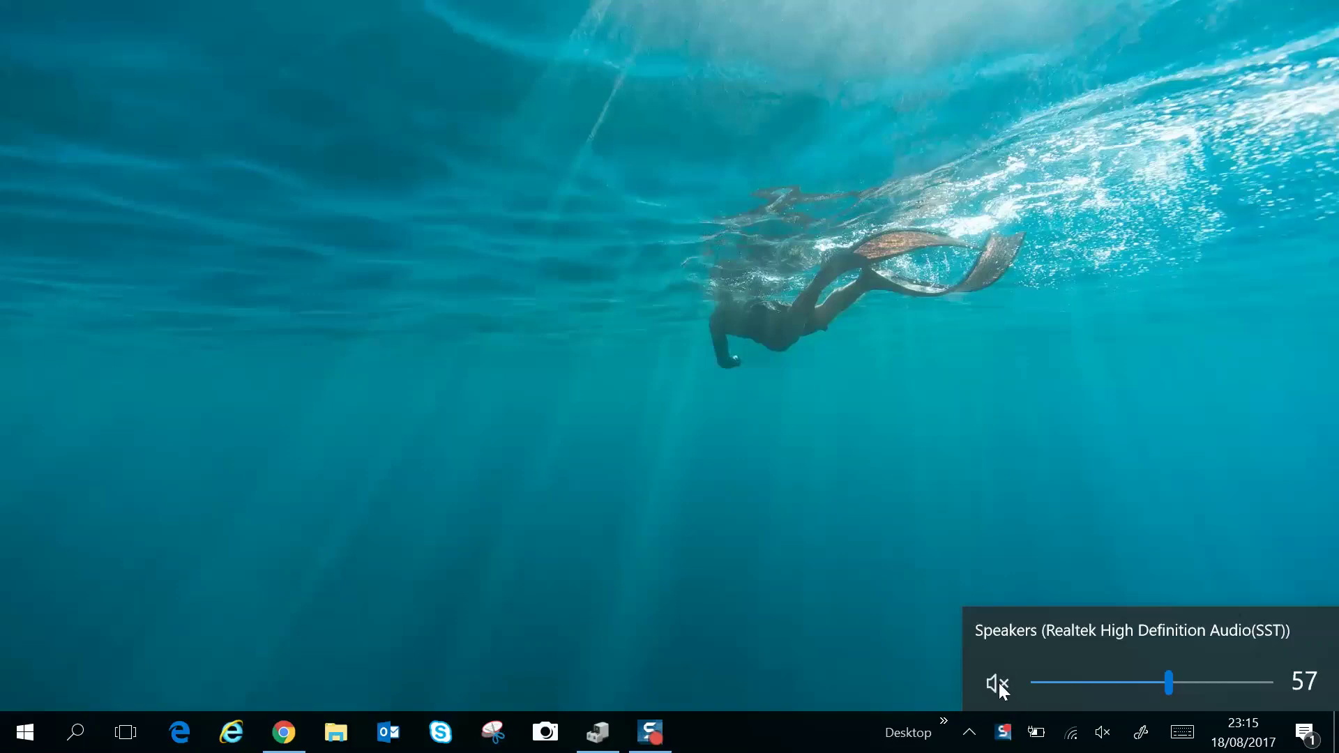
pyautogui.click(999, 683)
pyautogui.click(1064, 526)
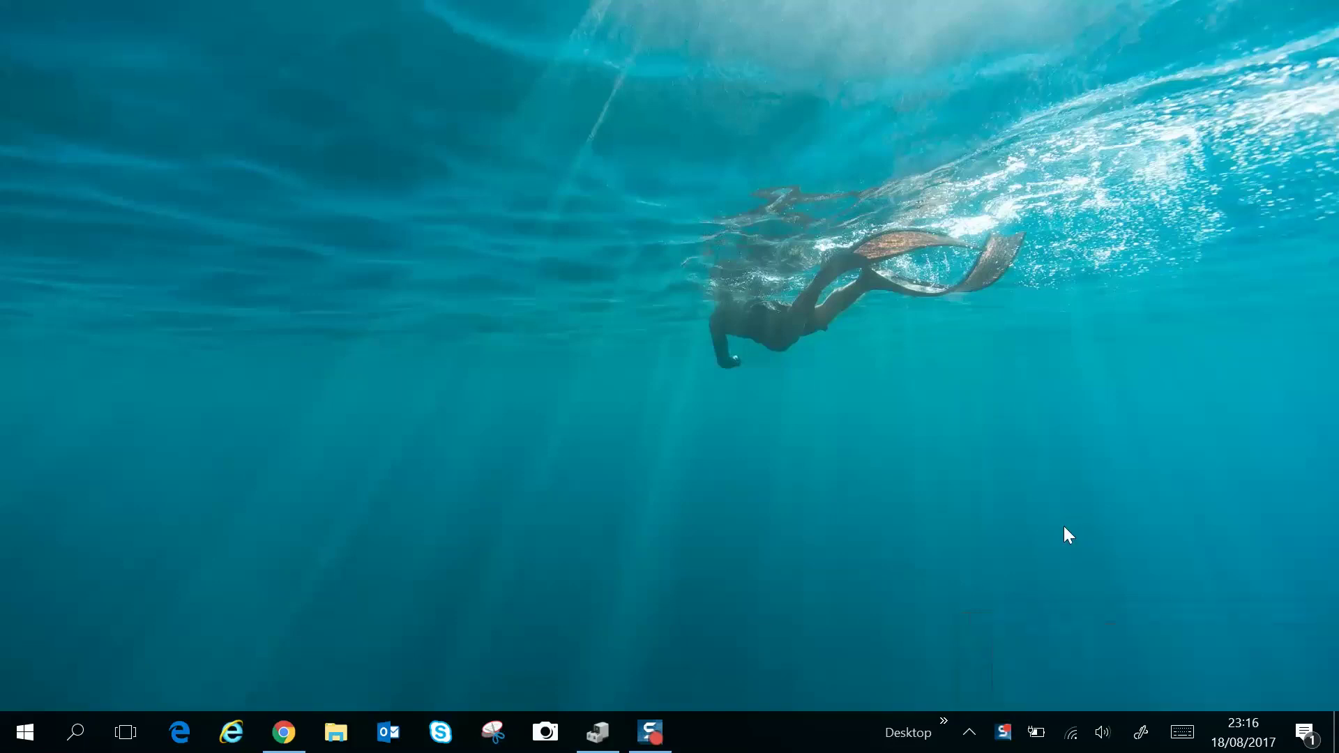
# - Open the playback devices list and compare the Speakers and Headphones devices, ending on Speakers
pyautogui.rightClick(1109, 739)
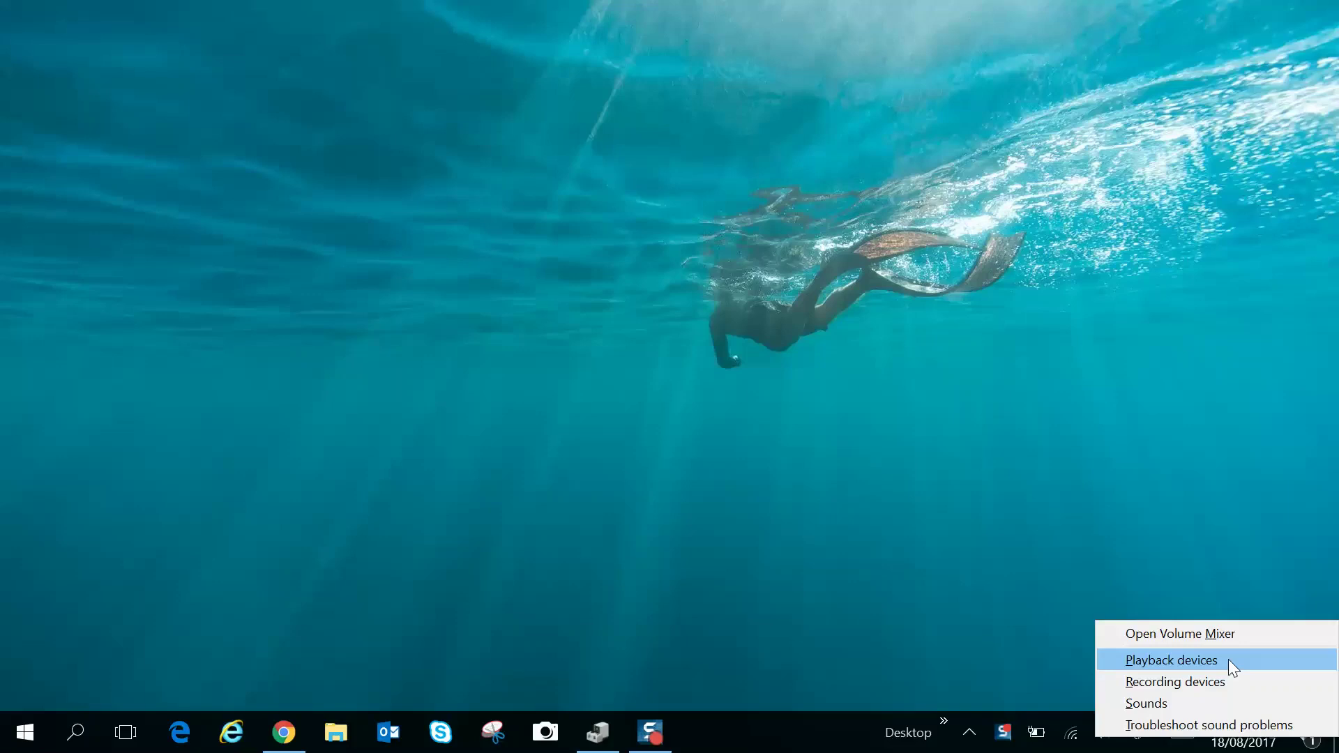
pyautogui.click(1228, 659)
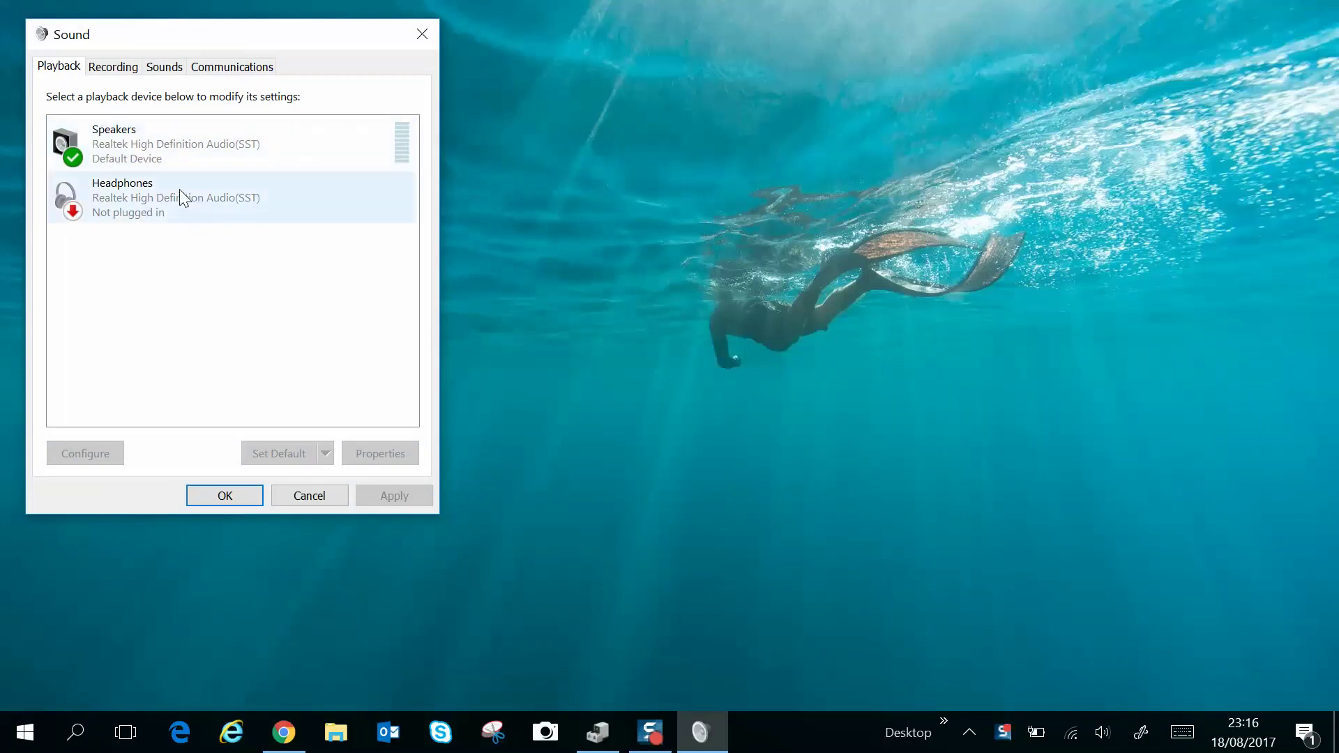
pyautogui.click(181, 145)
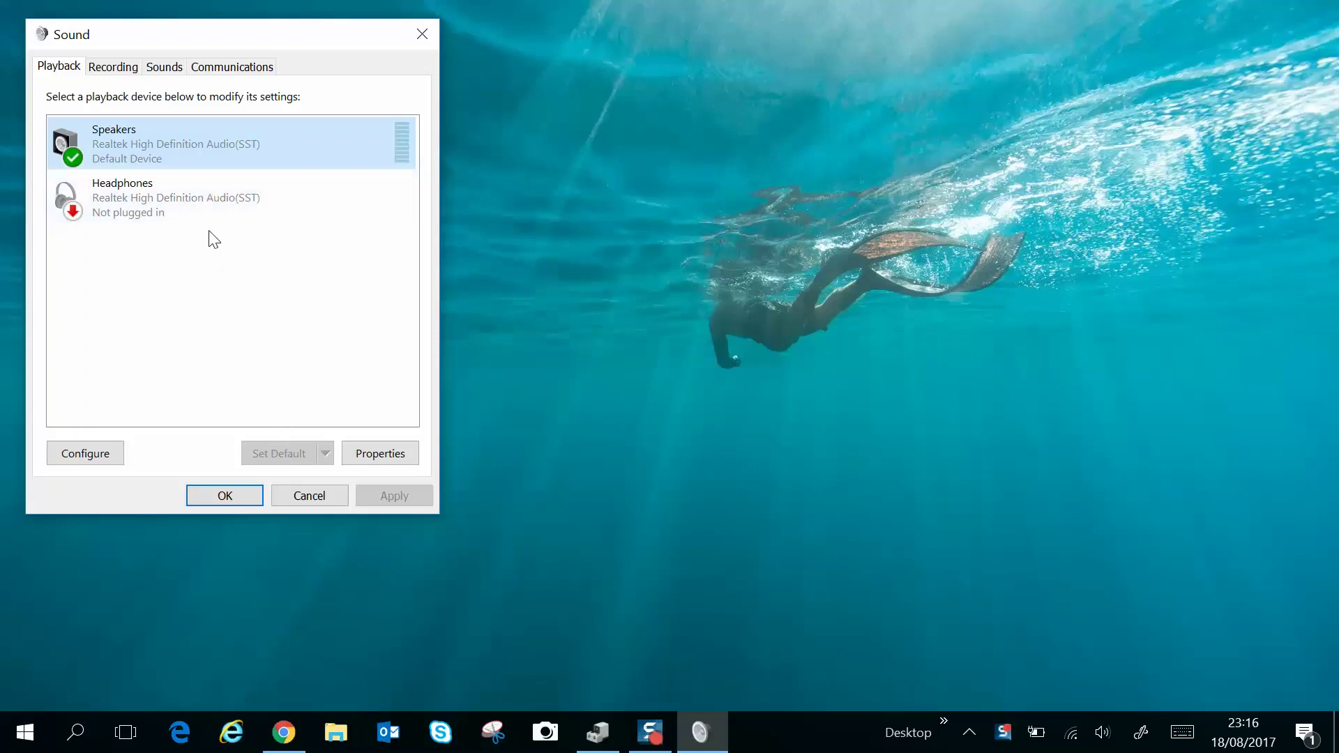
pyautogui.click(198, 209)
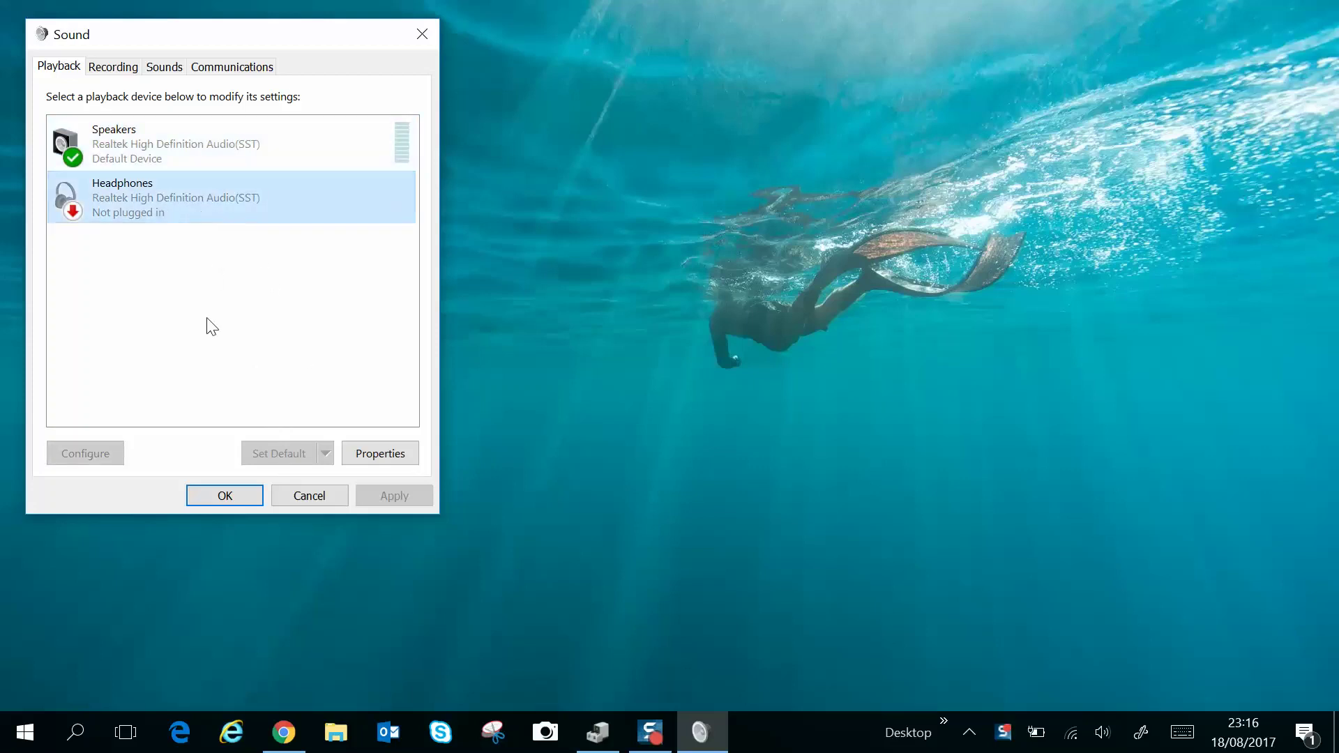
pyautogui.click(159, 142)
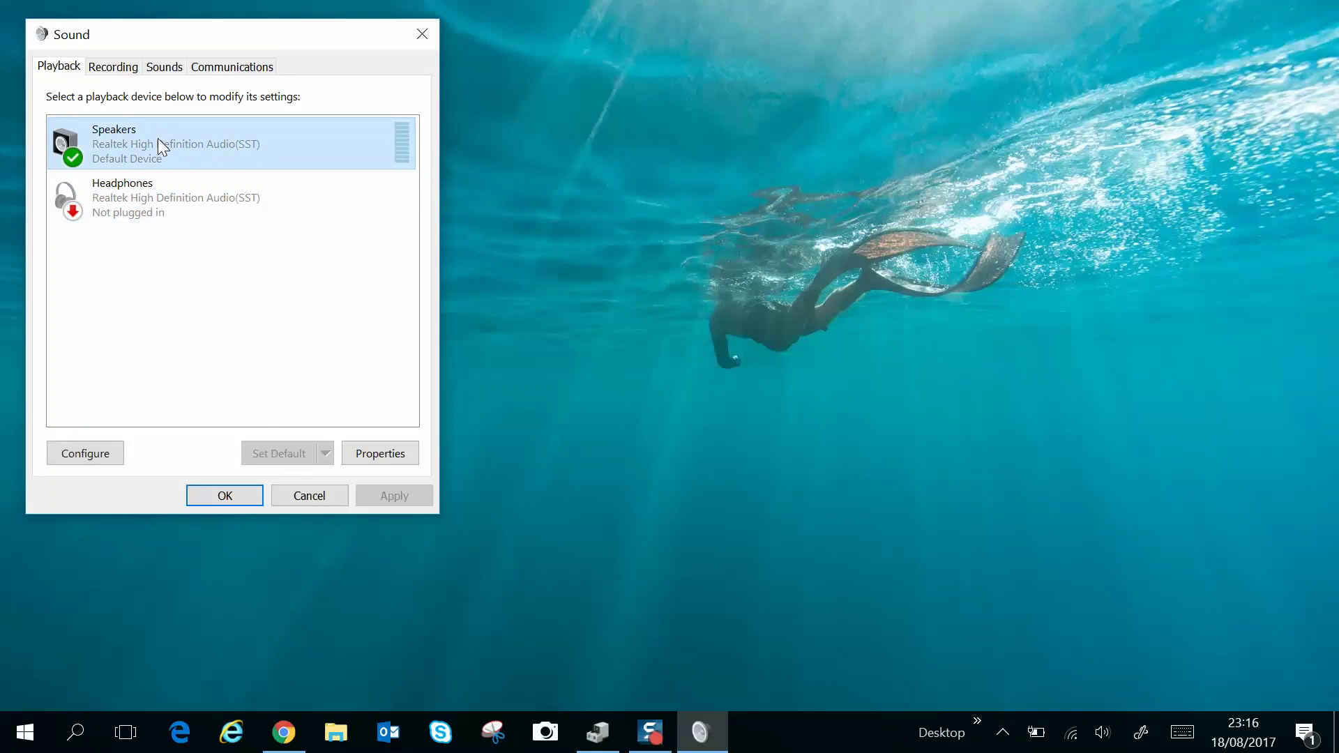
# - Play the Asterisk program event sound as a test
pyautogui.click(167, 68)
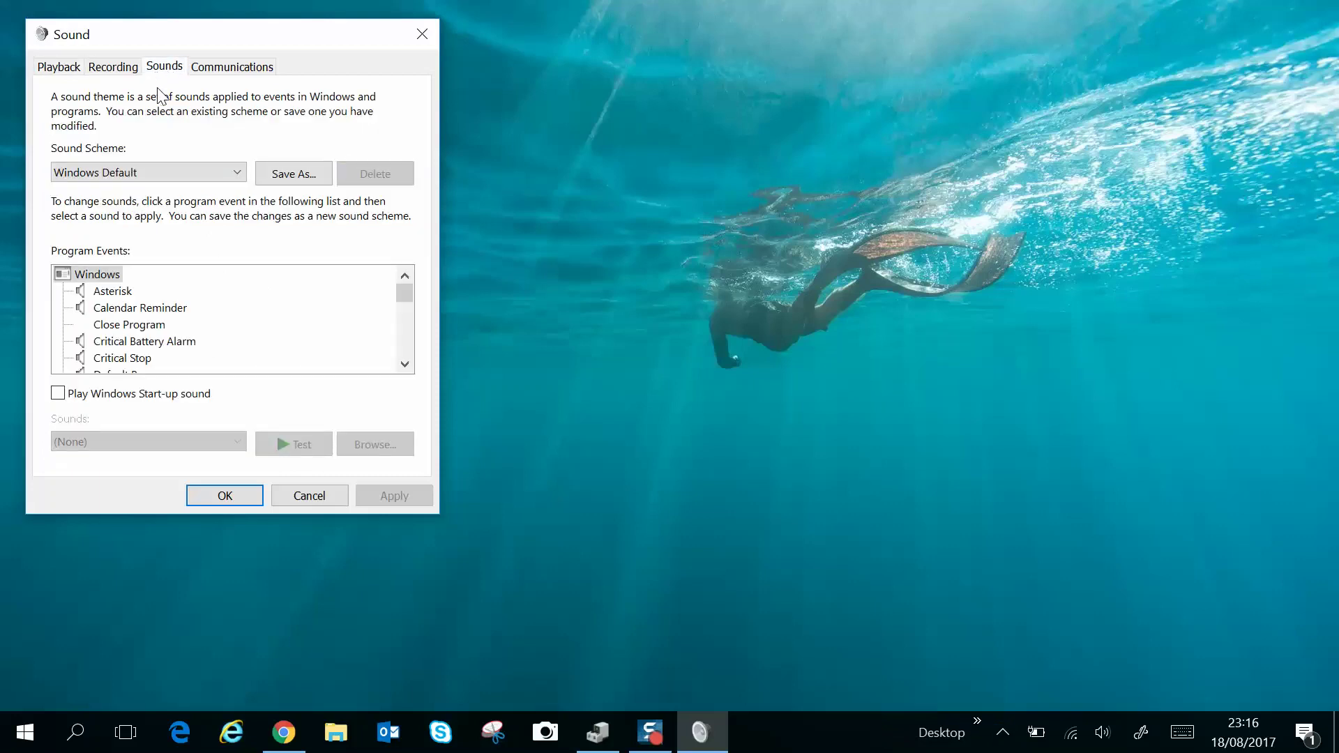
pyautogui.click(129, 291)
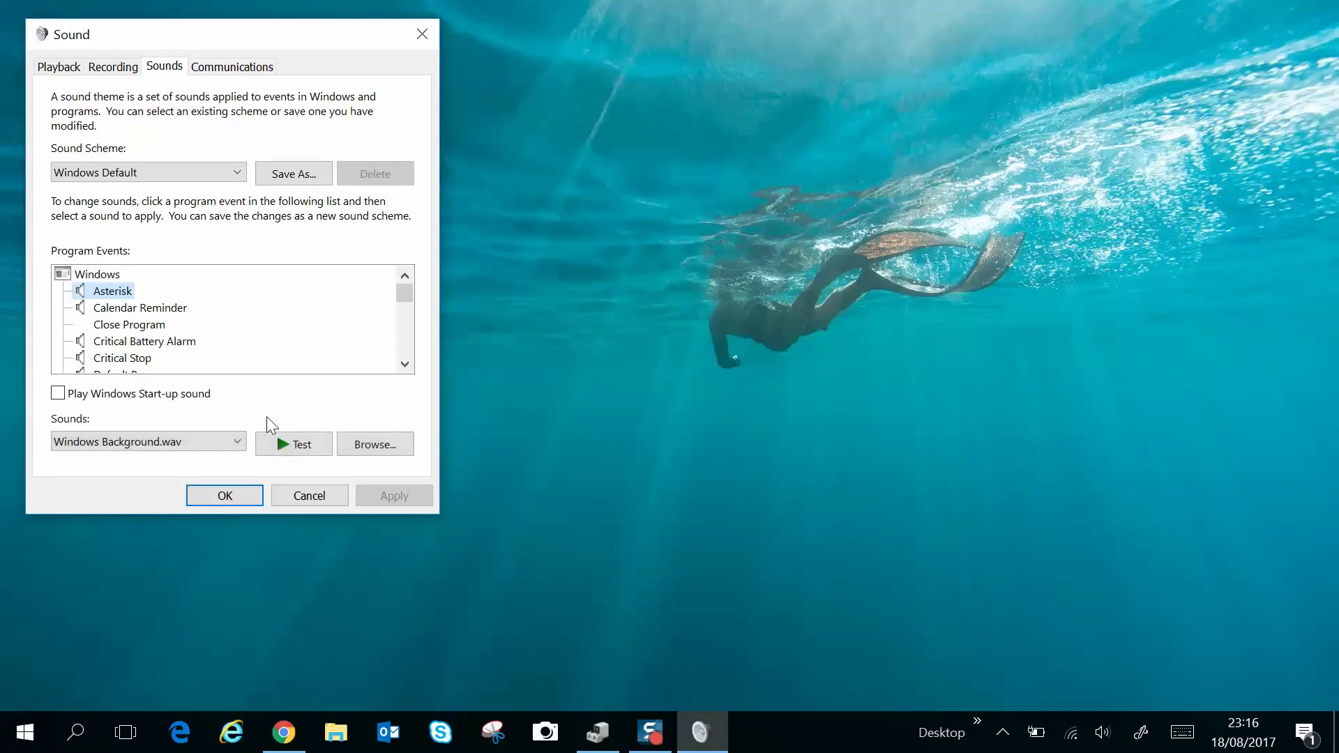
pyautogui.click(293, 446)
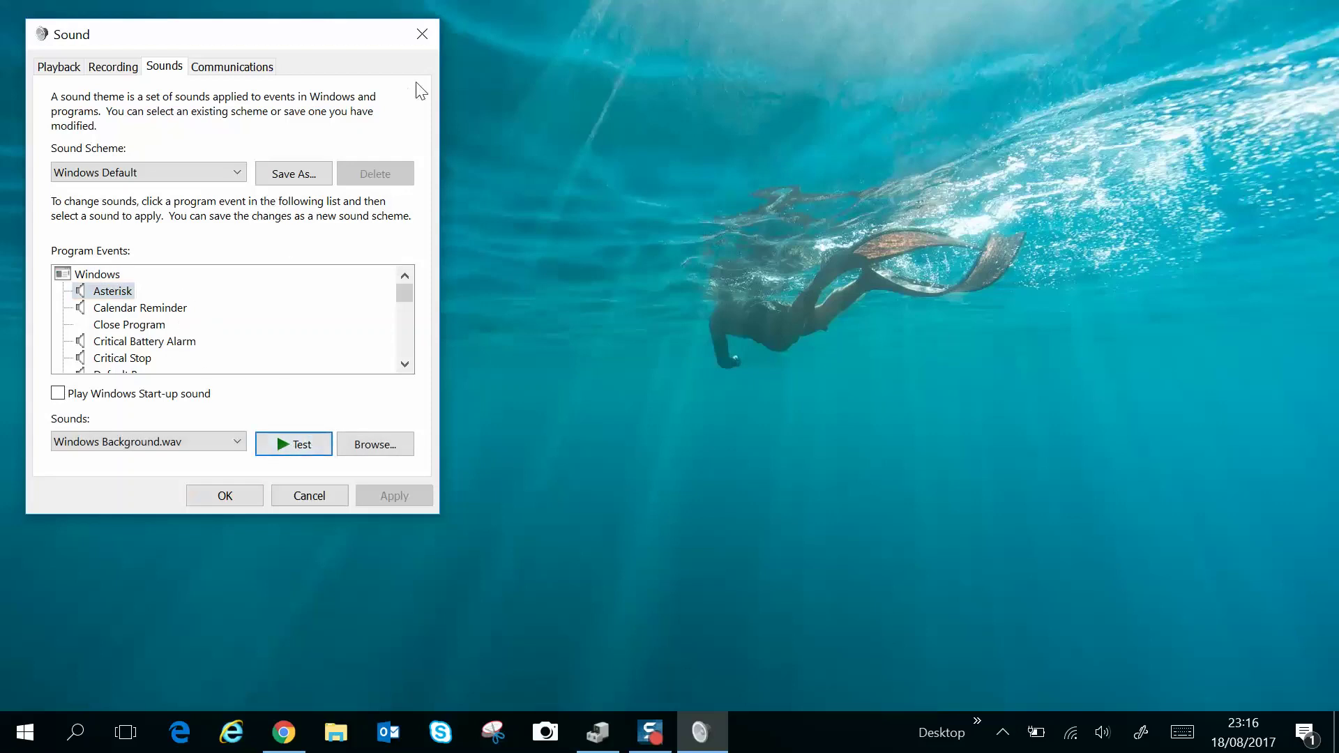
# - Close the Sound settings, then bring up and dismiss the speaker's sound options menu
pyautogui.click(421, 35)
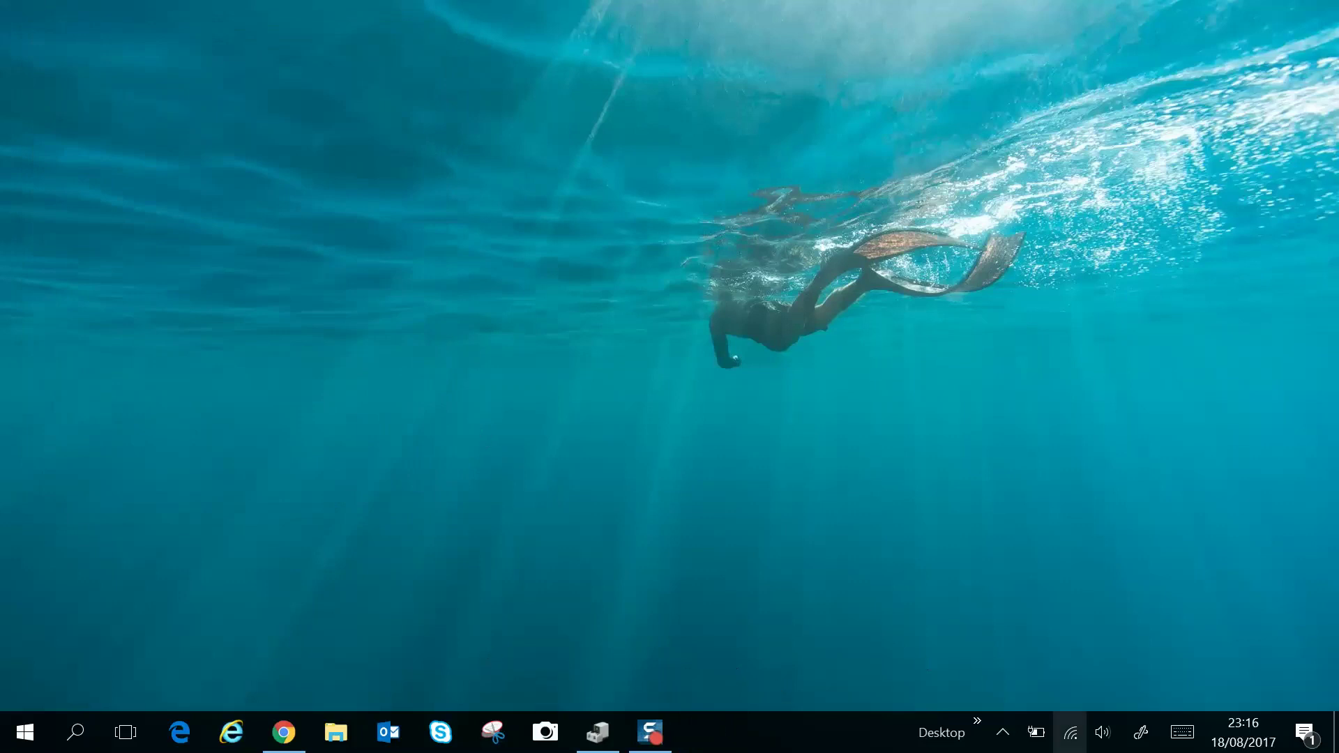
pyautogui.rightClick(1111, 746)
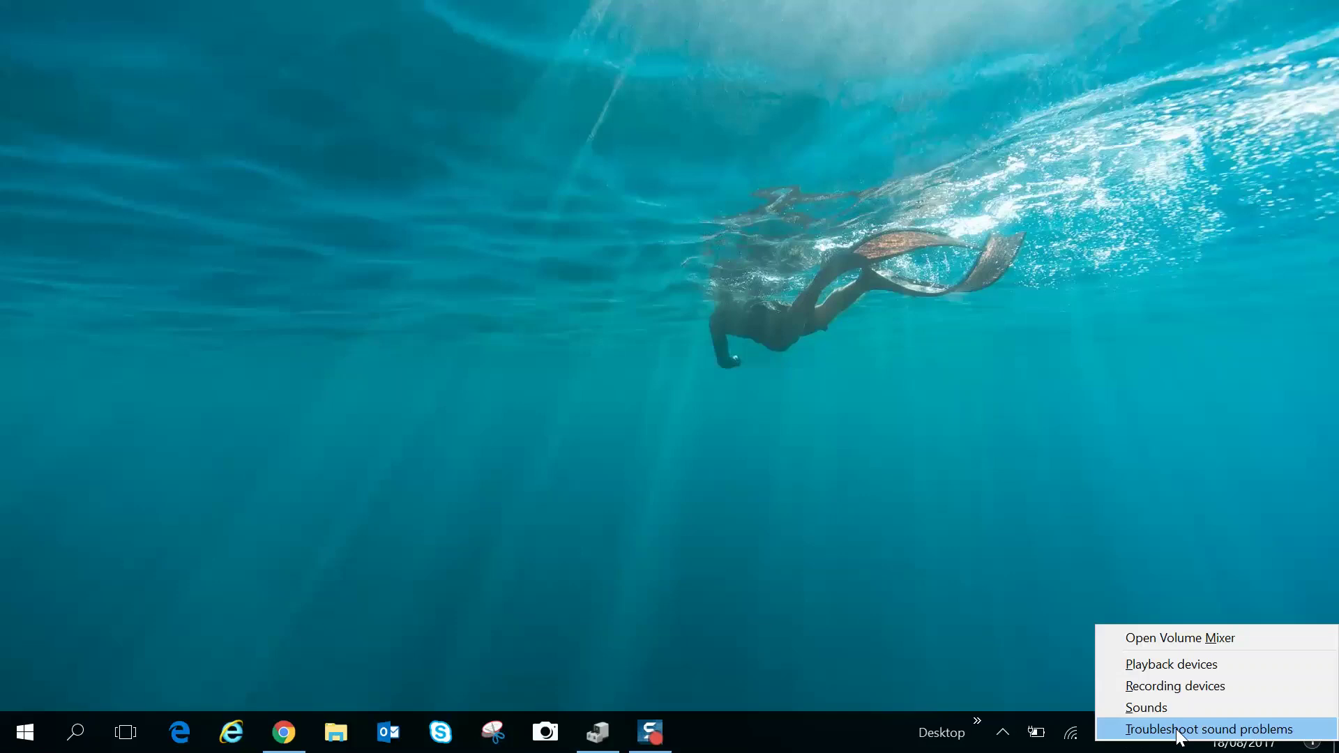
pyautogui.click(1044, 636)
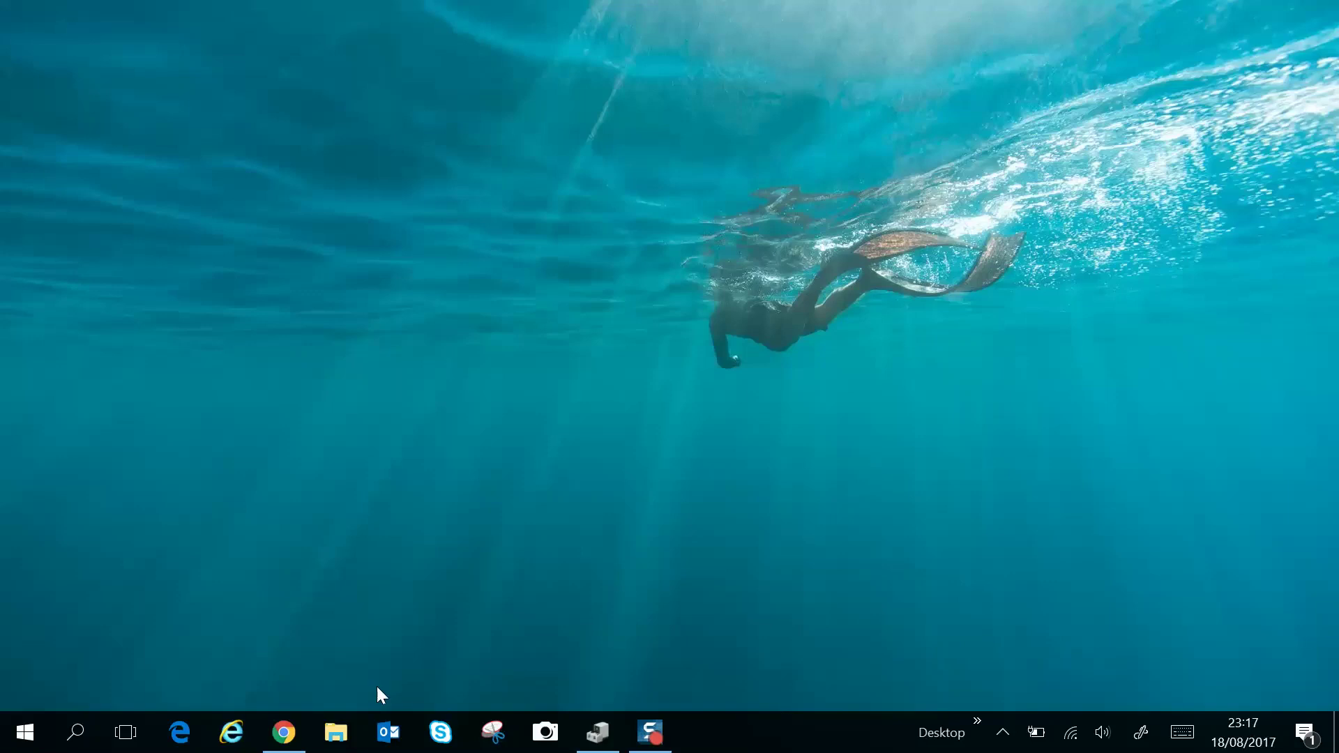
# - Search Windows for 'device man', launch Device Manager and bring its window forward
pyautogui.click(76, 732)
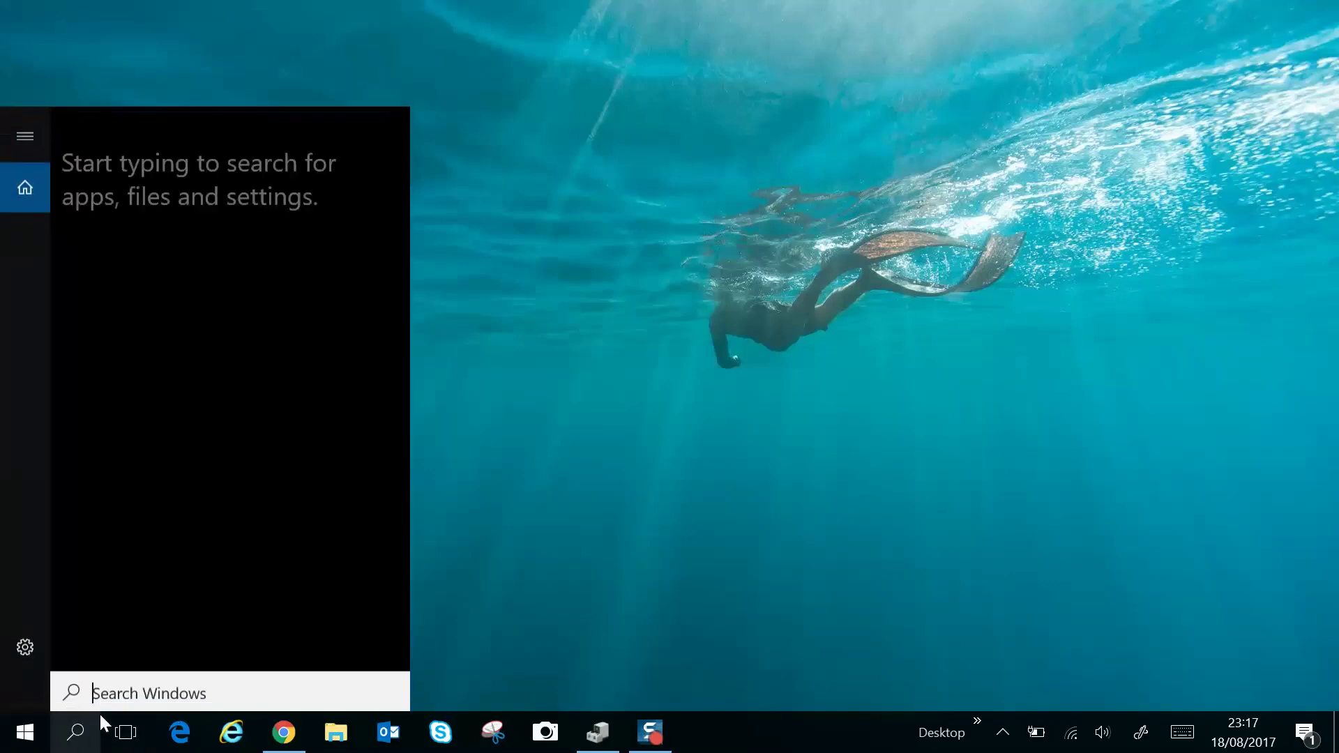
pyautogui.write('device')
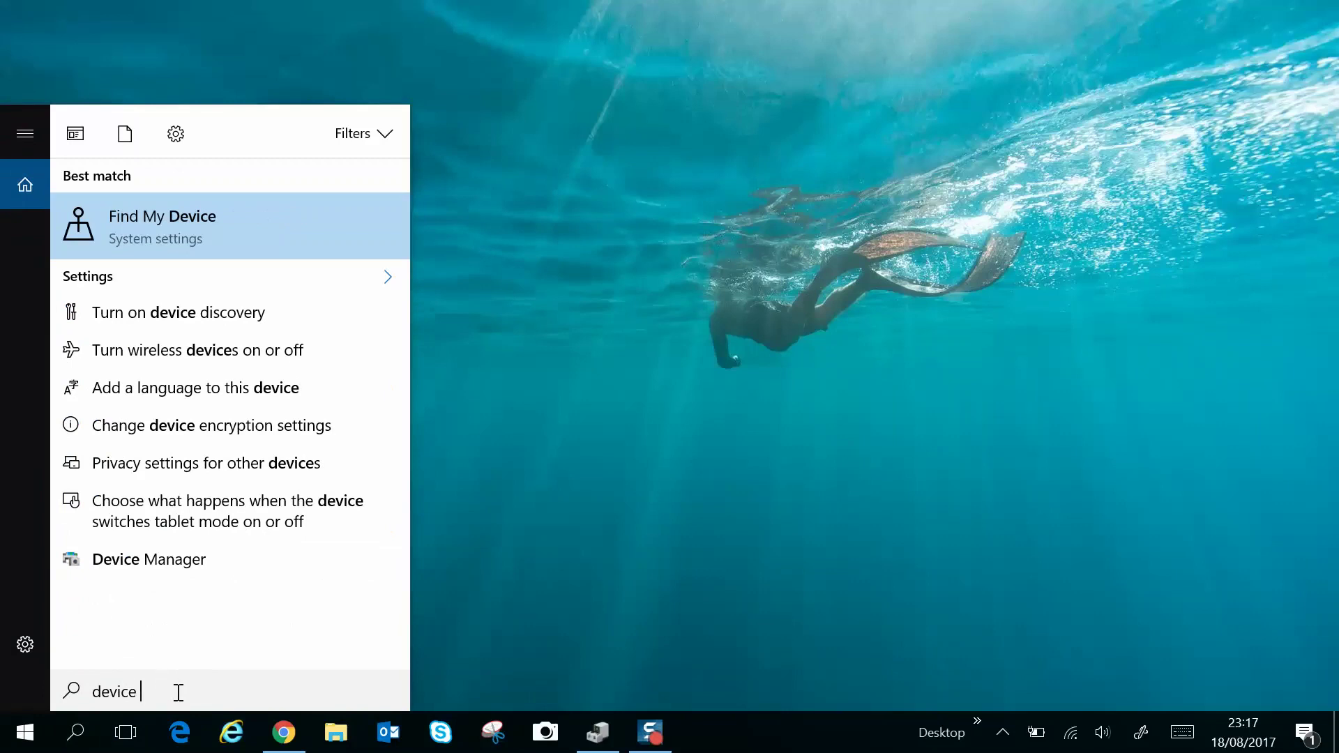
pyautogui.write(' man')
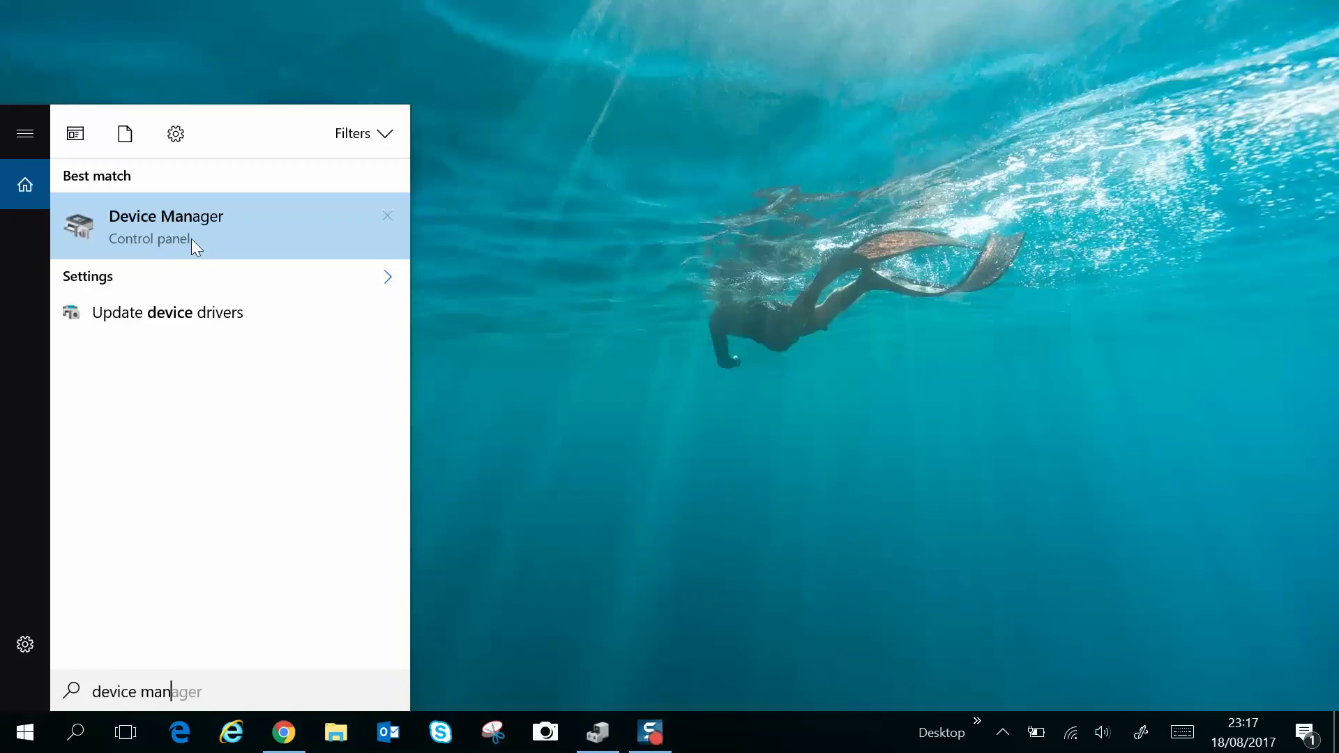
pyautogui.click(731, 330)
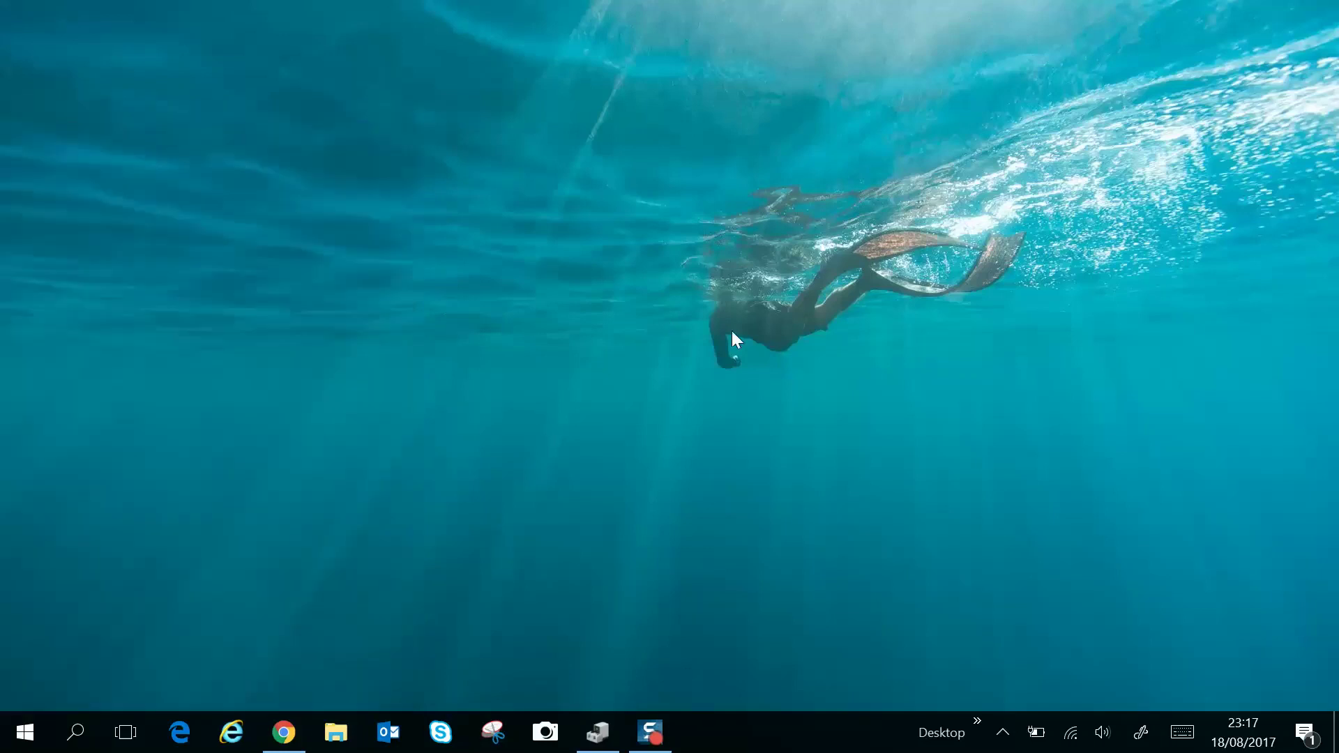
pyautogui.click(592, 732)
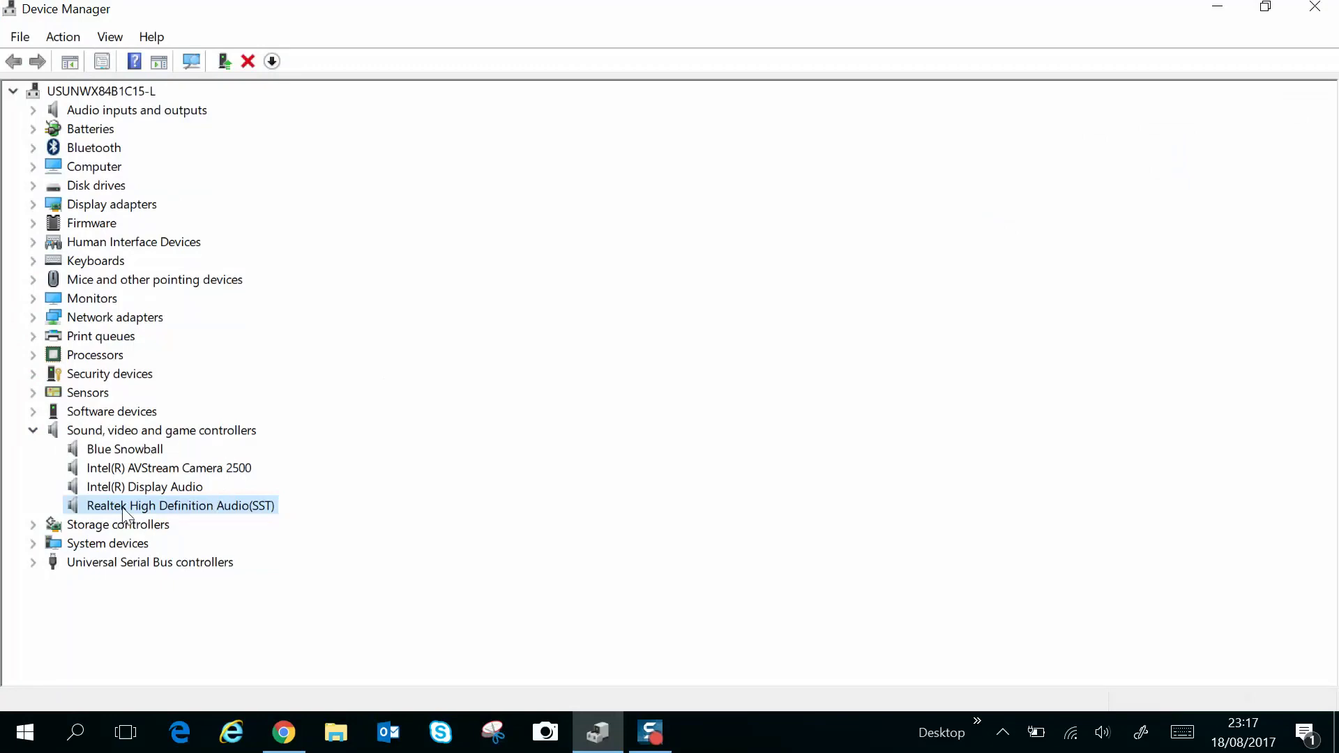
# - Search automatically for a newer Realtek High Definition Audio(SST) driver, confirming the best is installed
pyautogui.rightClick(194, 514)
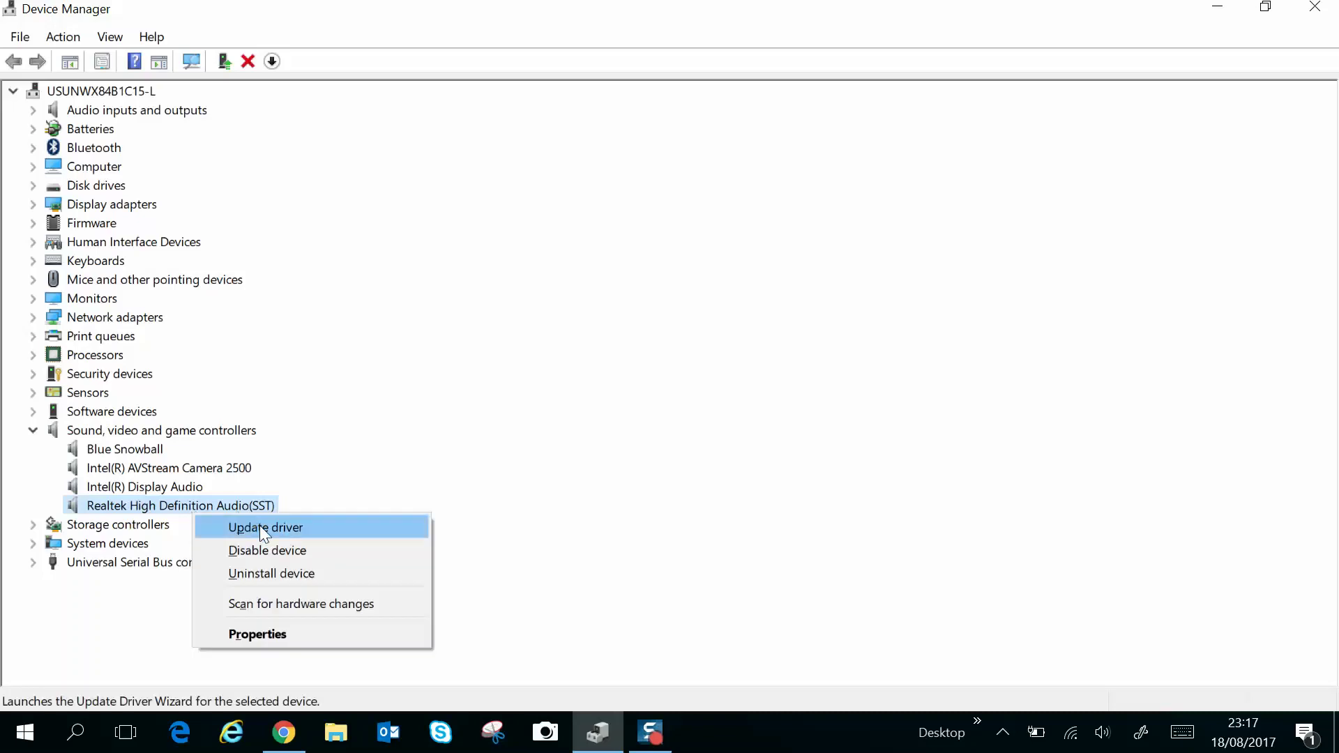
pyautogui.click(319, 530)
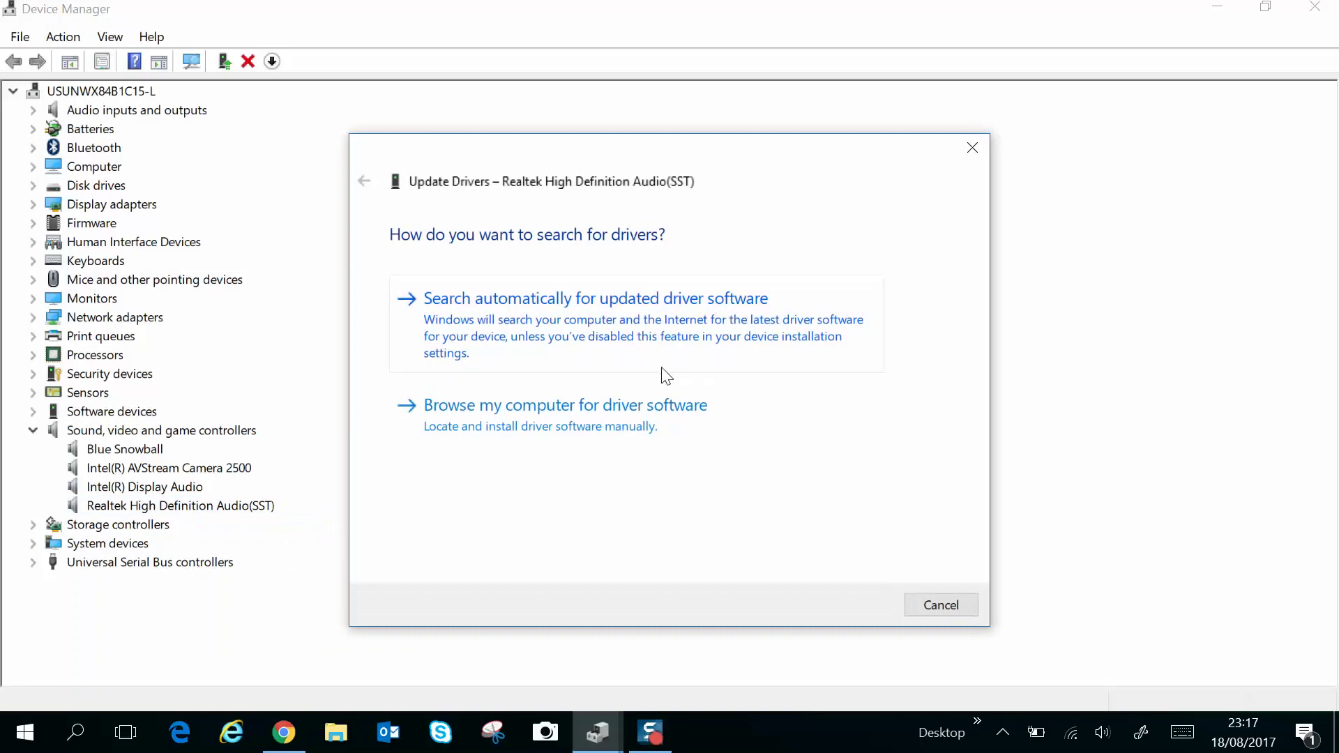
pyautogui.click(615, 345)
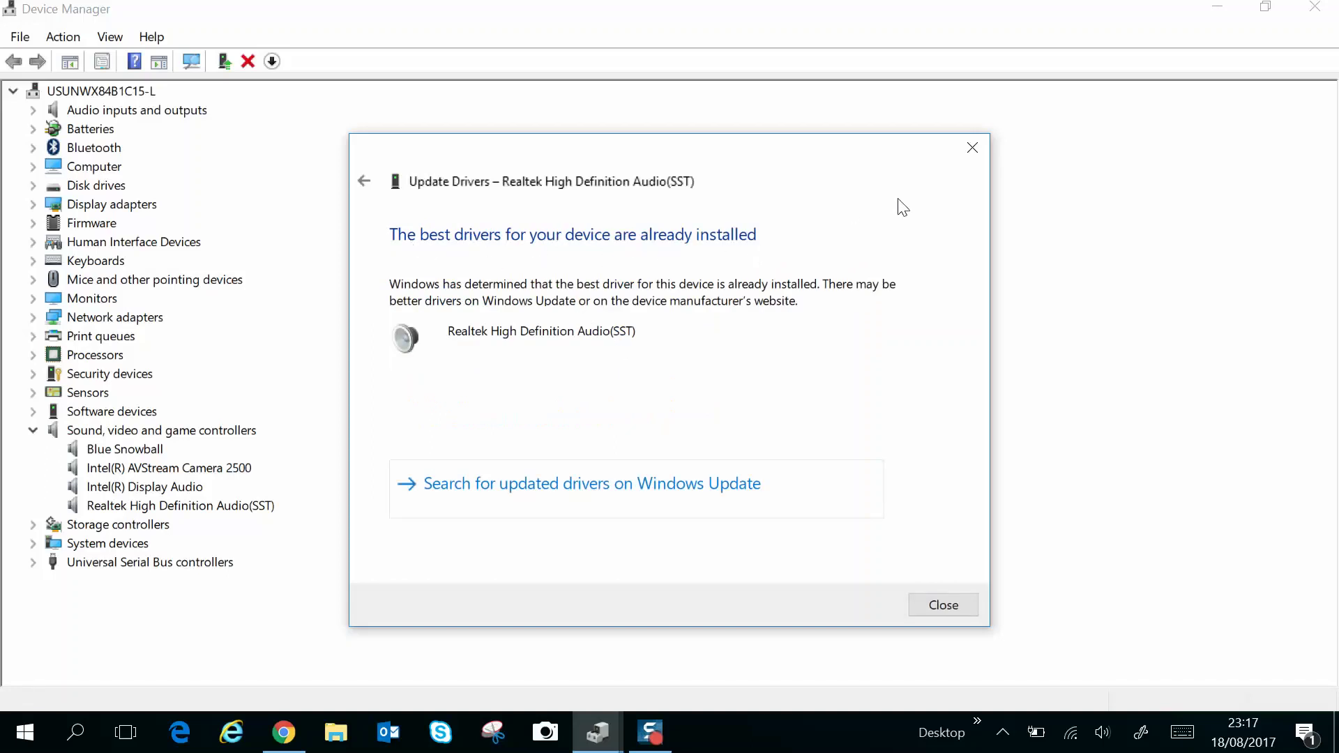
pyautogui.click(973, 149)
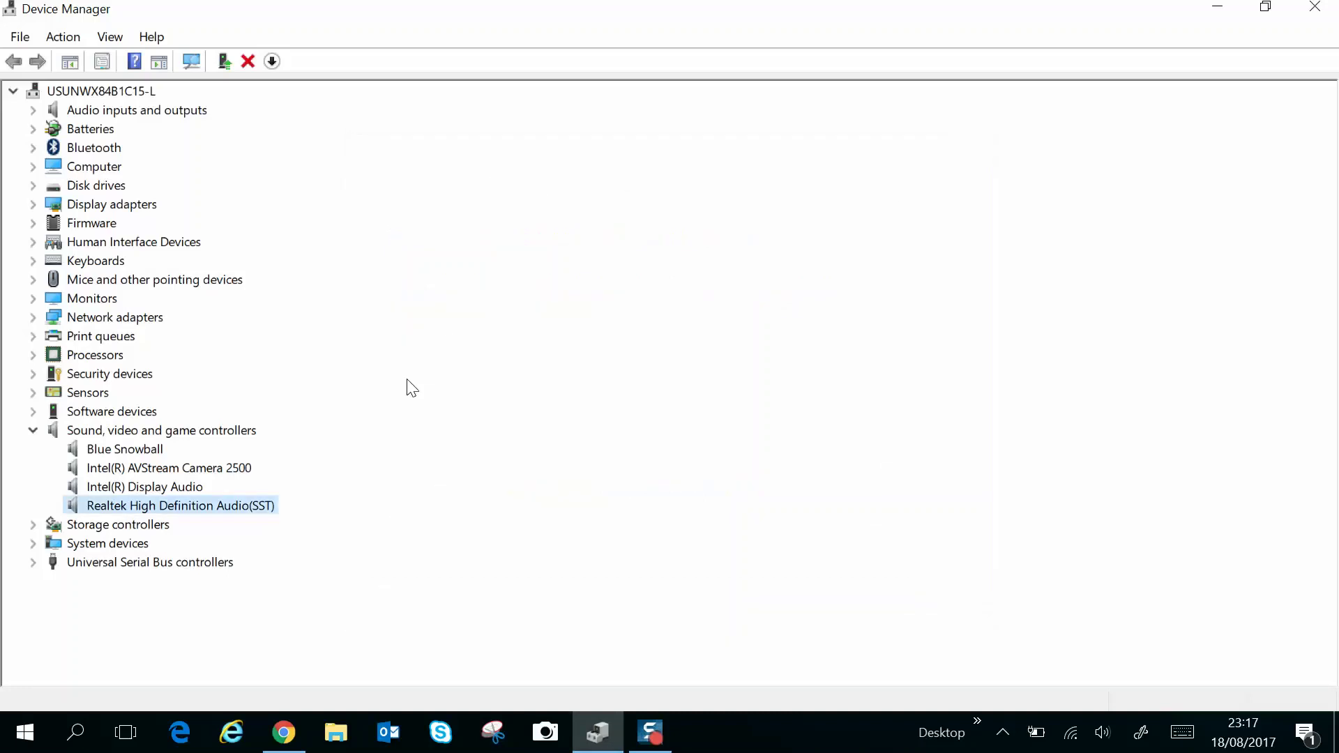
pyautogui.rightClick(235, 511)
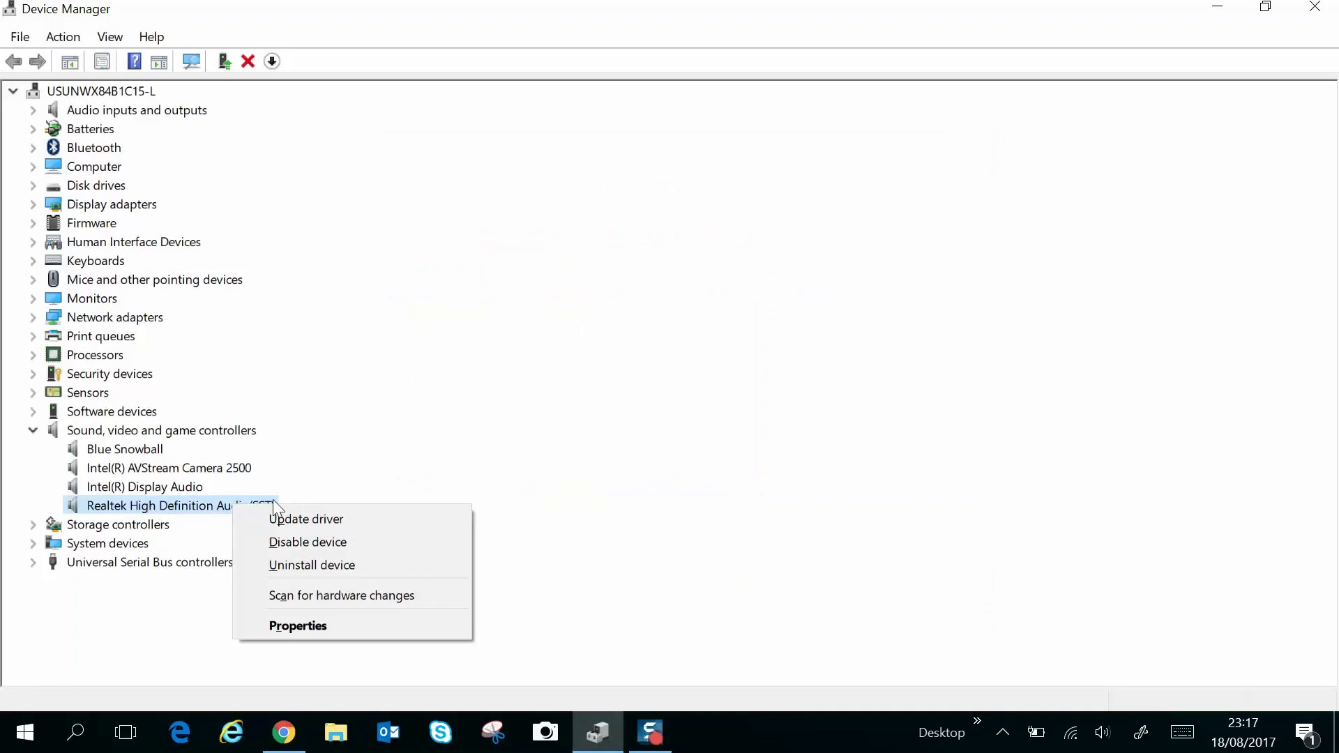
pyautogui.click(370, 564)
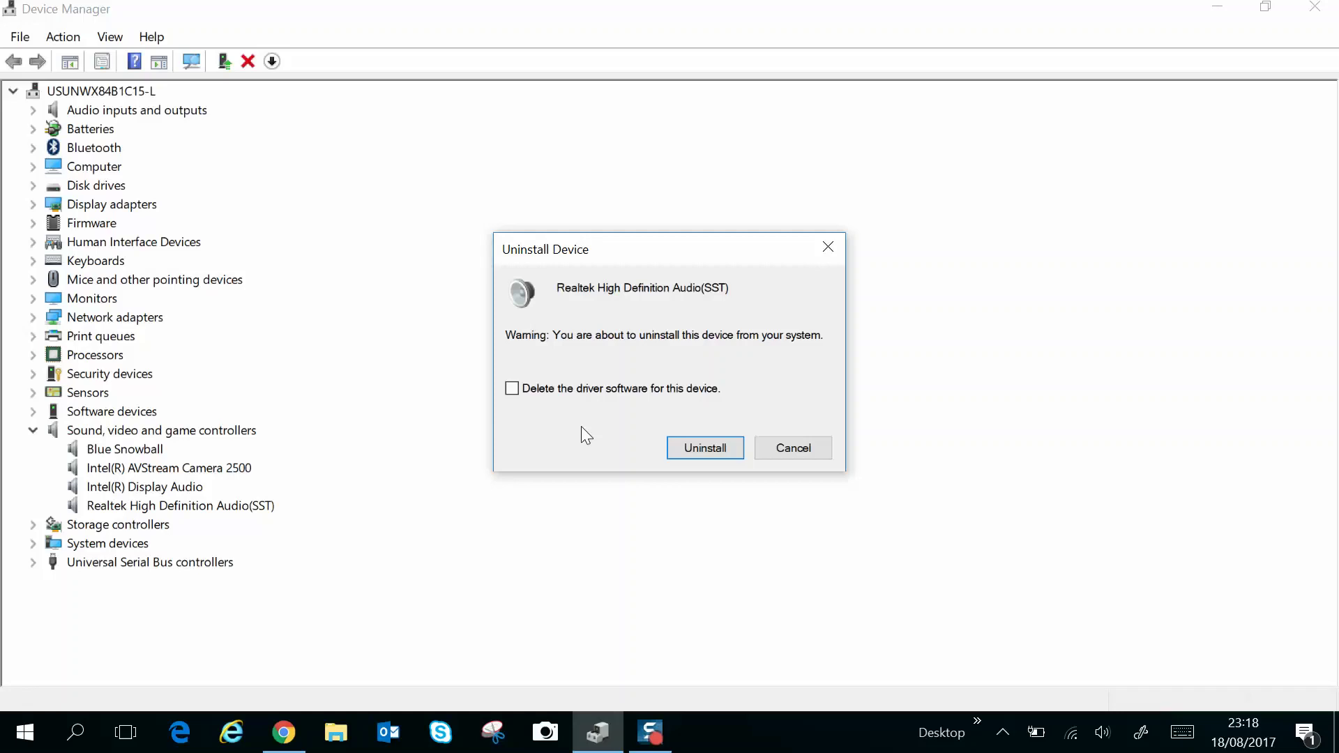
pyautogui.click(800, 454)
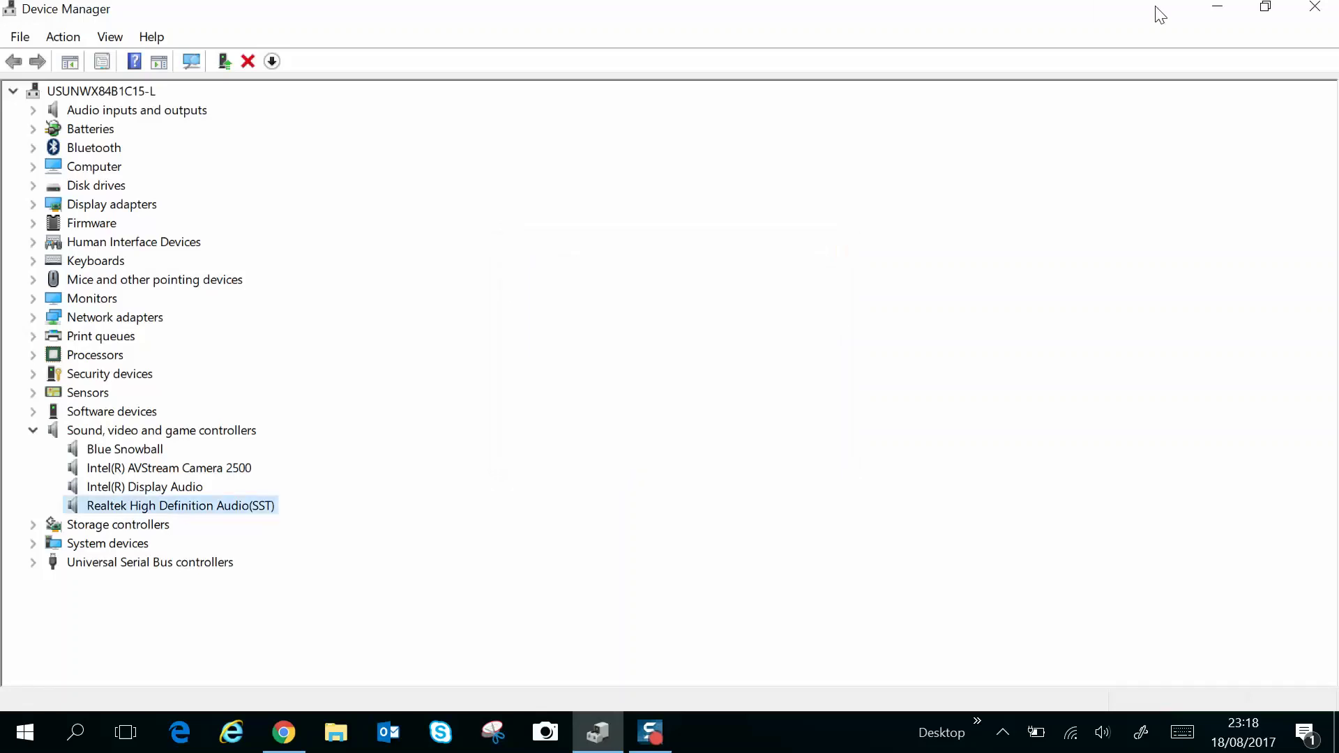
pyautogui.click(1217, 7)
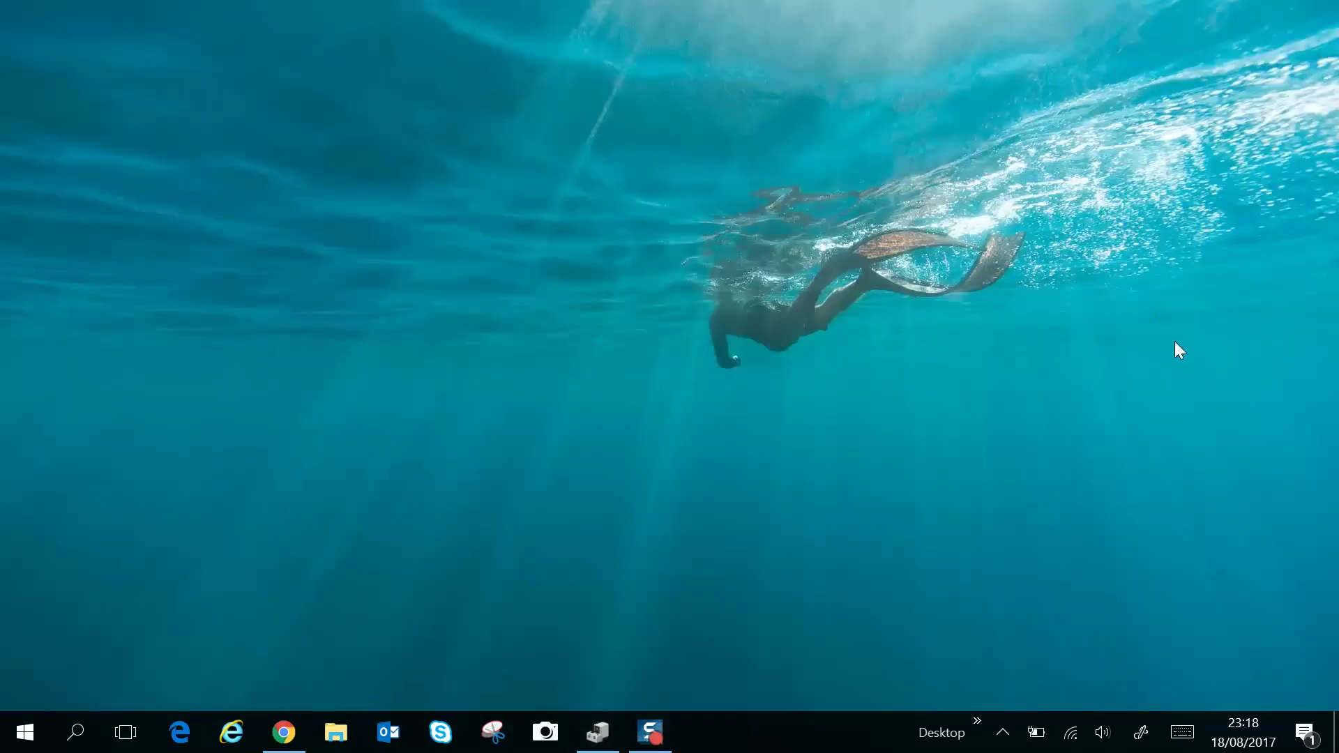
# - Reopen the playback devices from the tray speaker and show the Sounds tab's Windows Default scheme
pyautogui.rightClick(1101, 733)
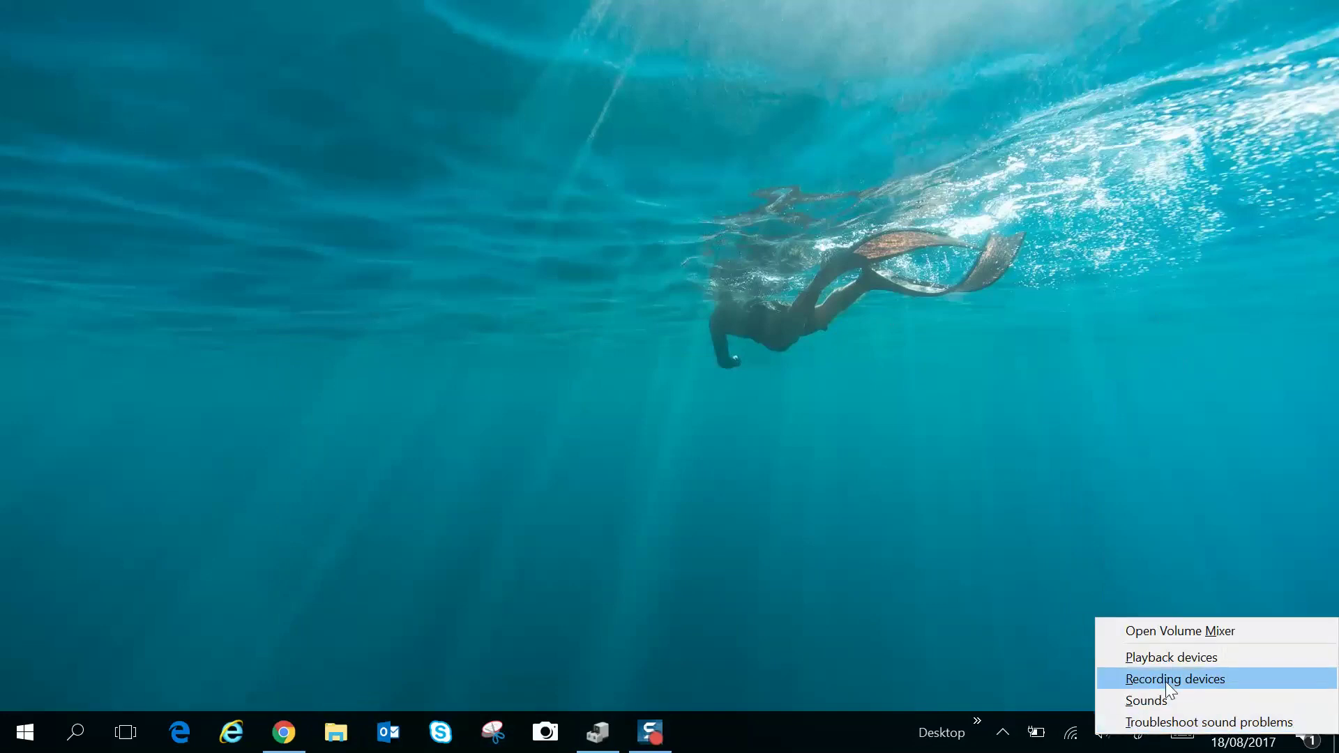
pyautogui.click(1181, 657)
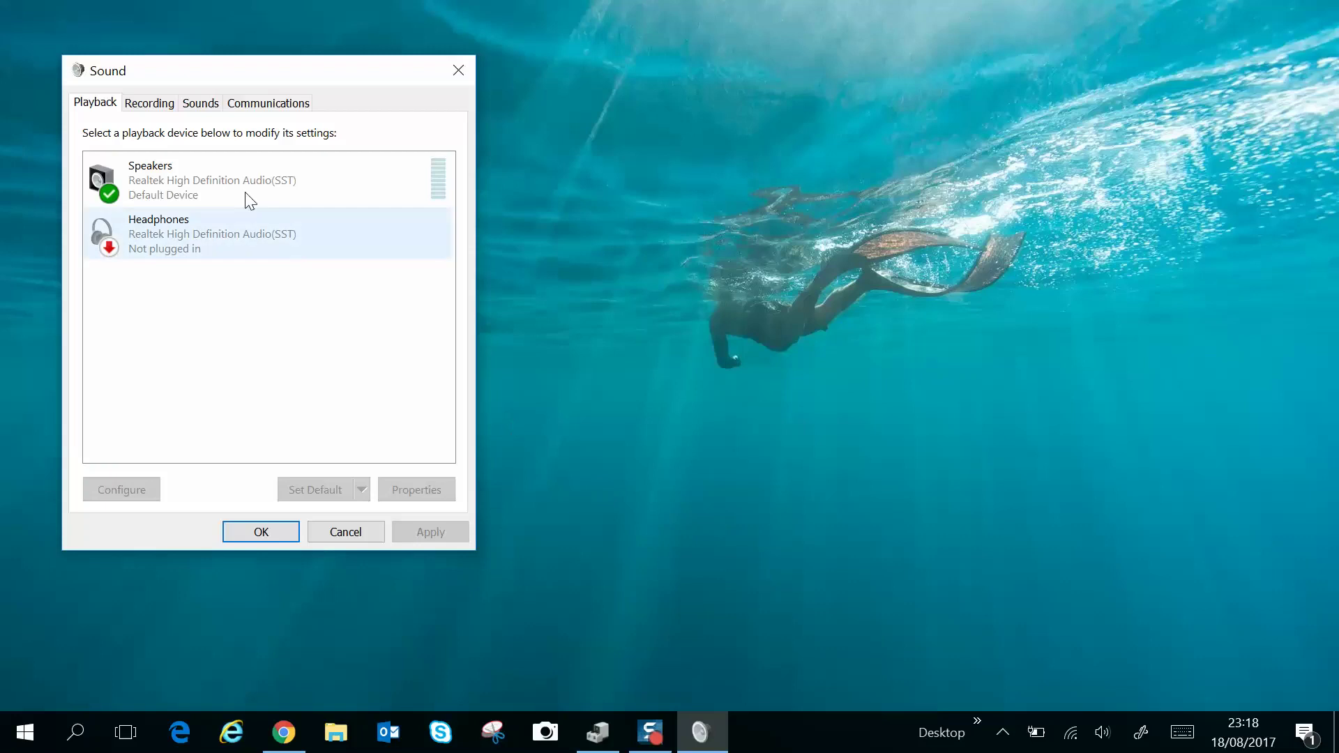
pyautogui.click(200, 103)
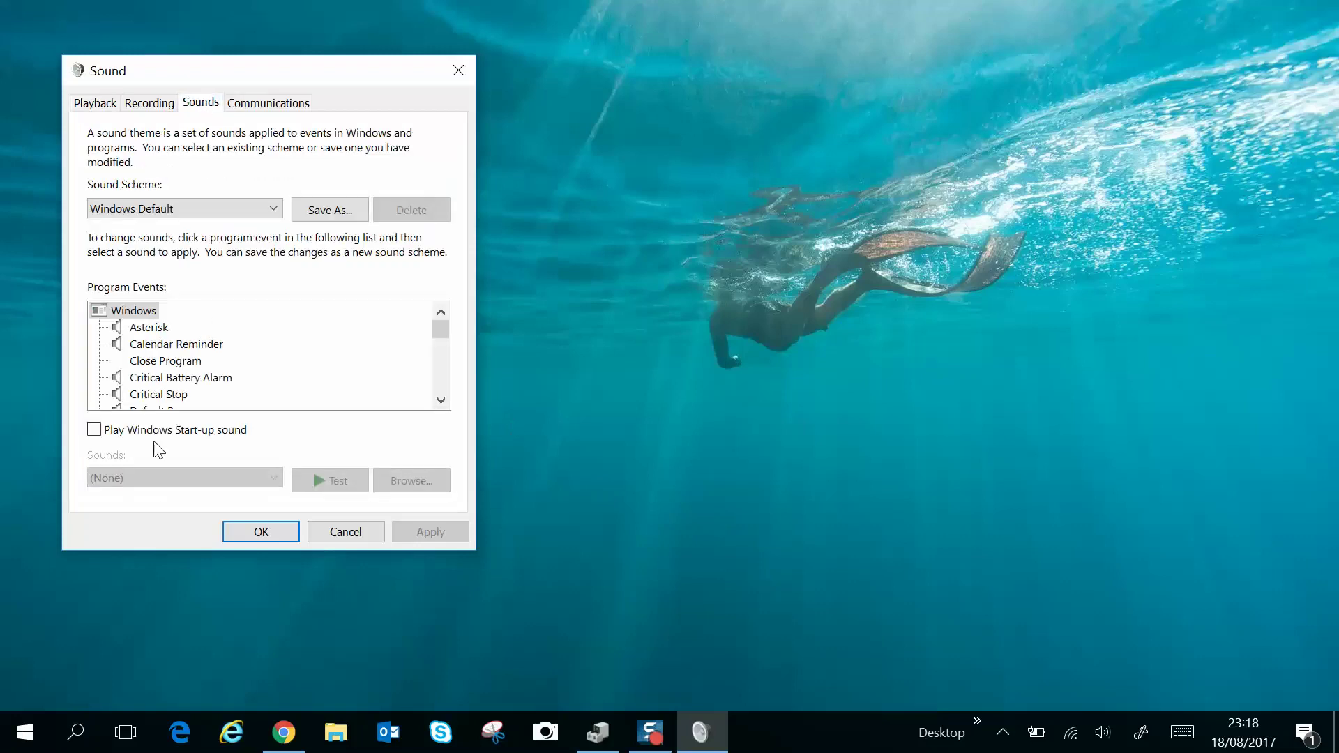